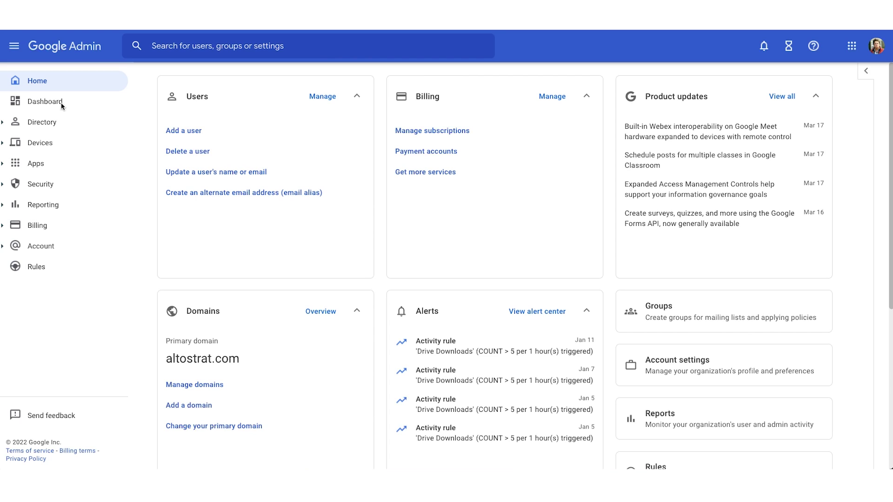
Go to Security > Access and data control > Context-Aware Access and list its access levels
left_click(4, 186)
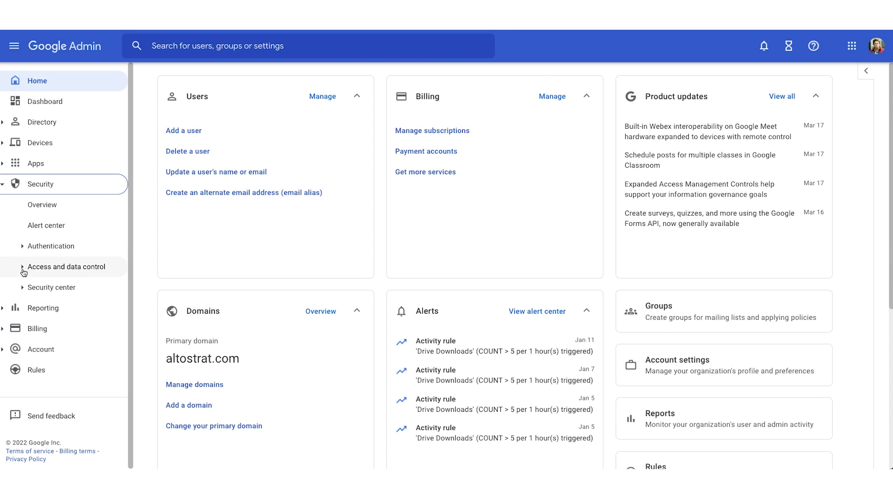
left_click(24, 272)
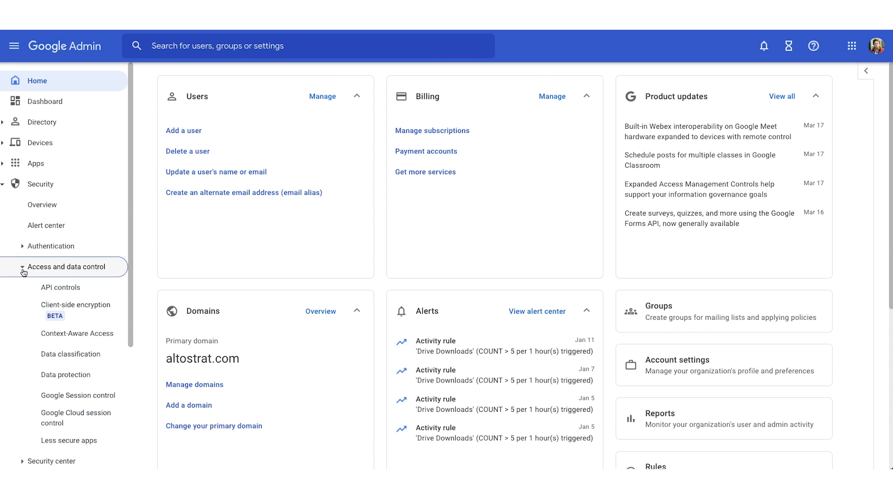
left_click(65, 337)
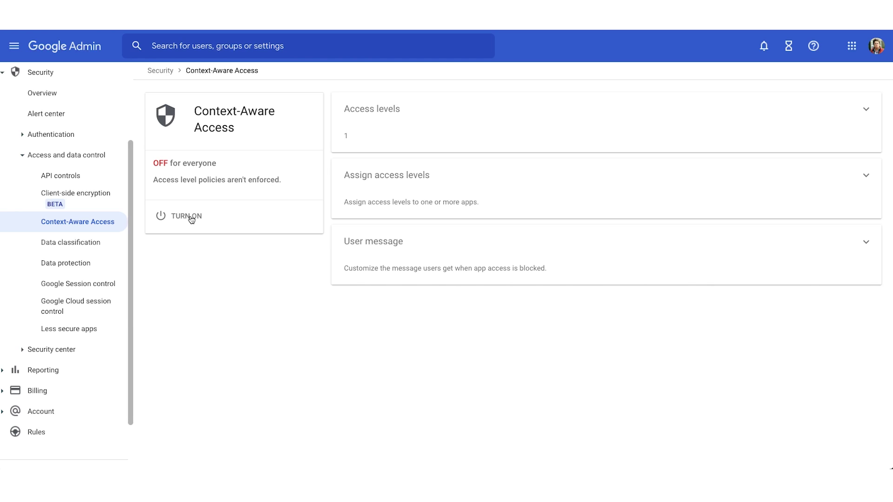
left_click(456, 126)
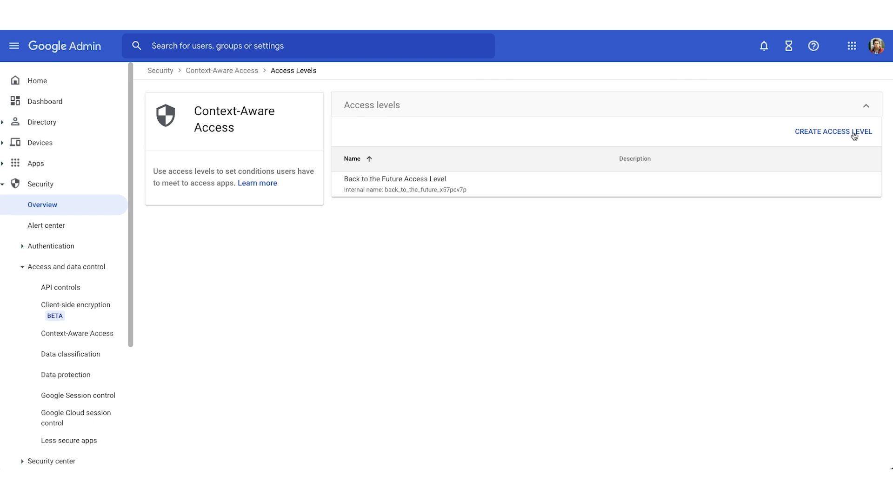
Open 'Back to the Future Access Level' from the access levels list to edit it
left_click(490, 184)
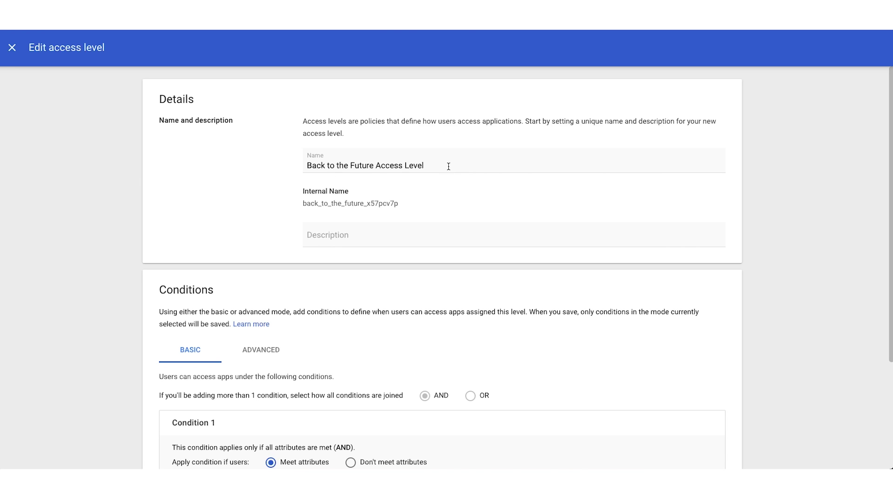
left_click_drag(444, 166, 300, 169)
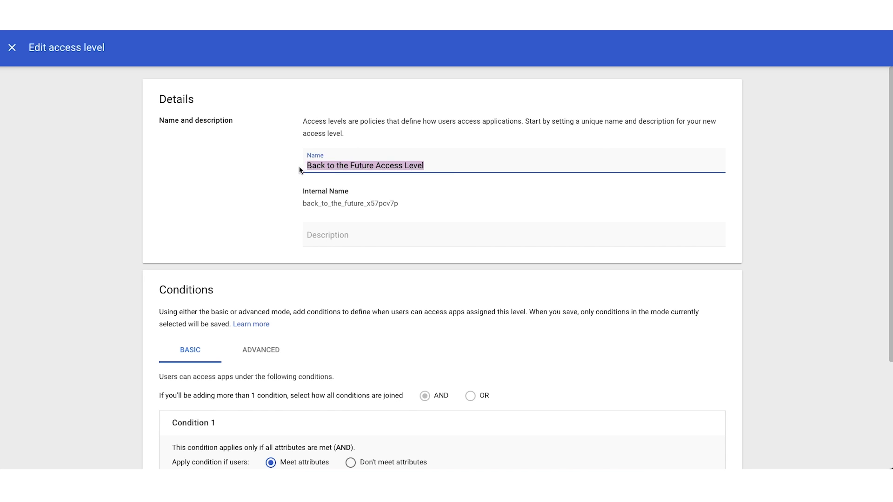
left_click(323, 239)
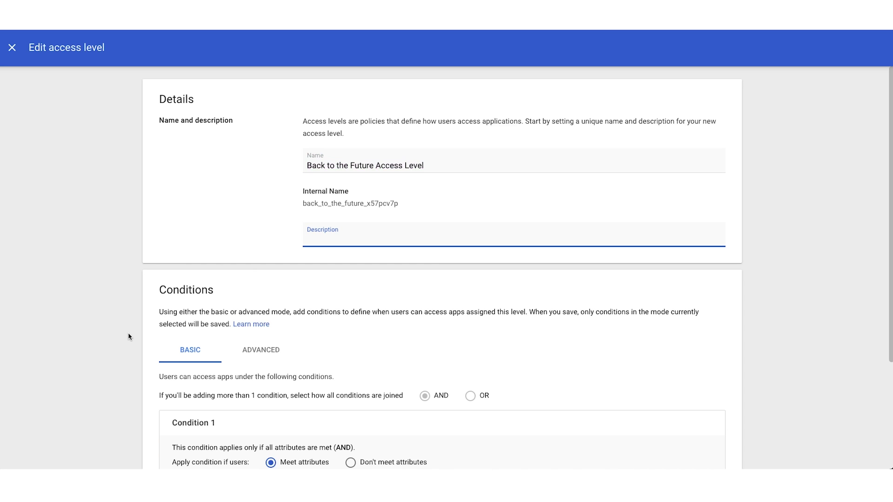
scroll(128, 333, "down", 2)
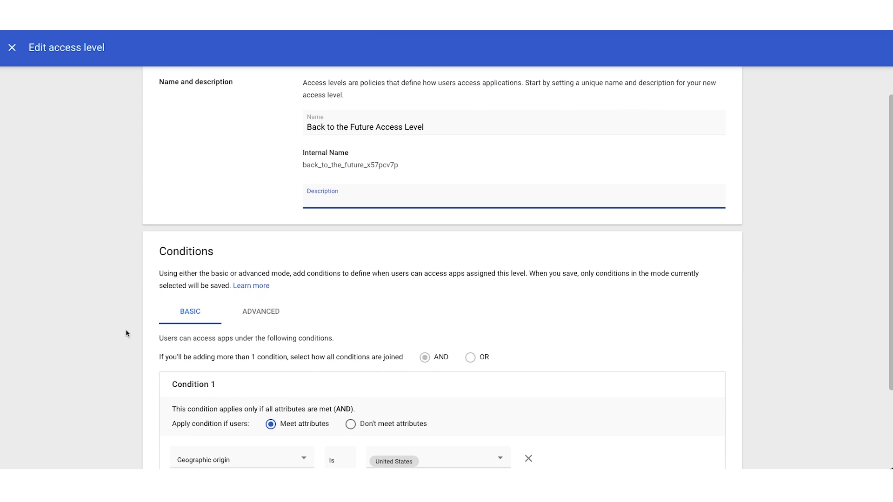
scroll(126, 330, "down", 2)
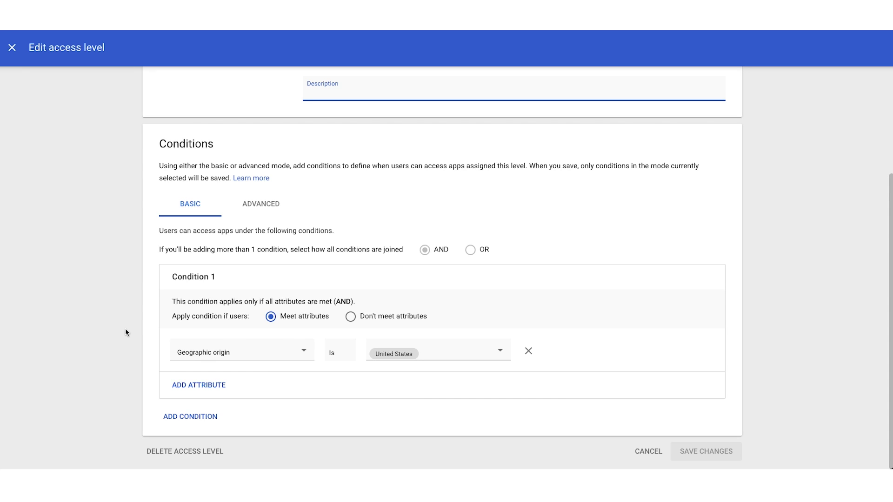
left_click(255, 359)
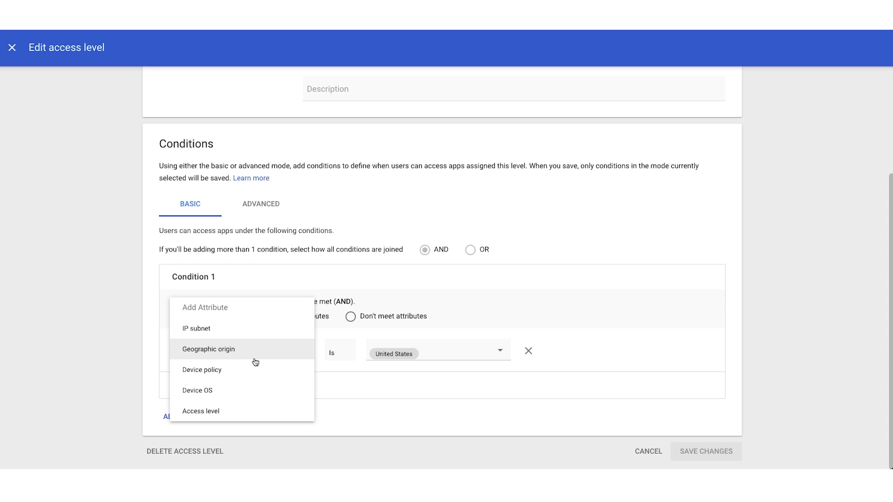
left_click(84, 334)
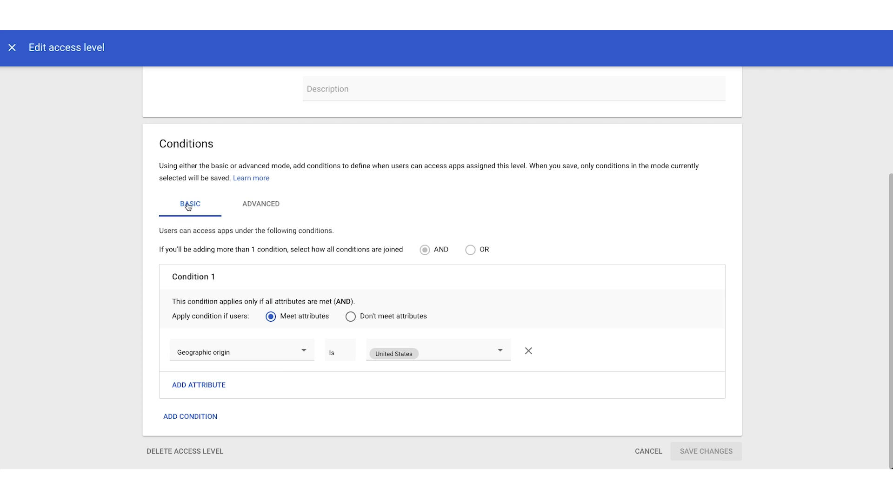
left_click(266, 205)
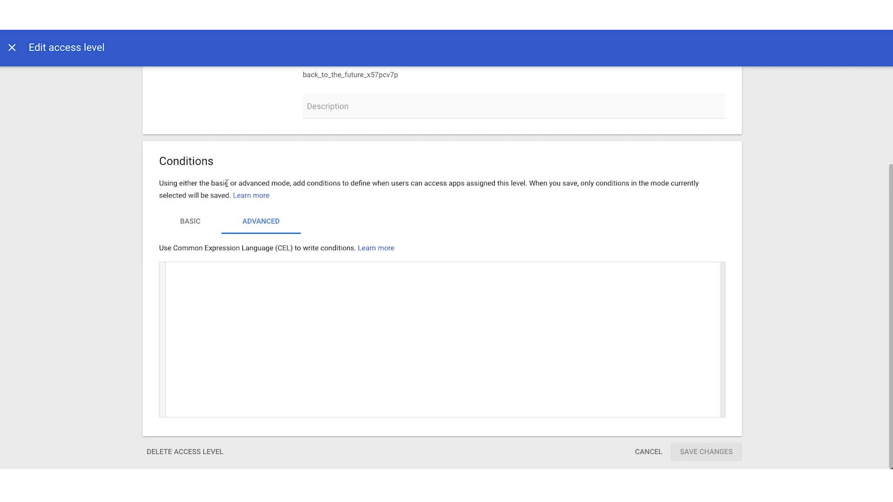
left_click(189, 218)
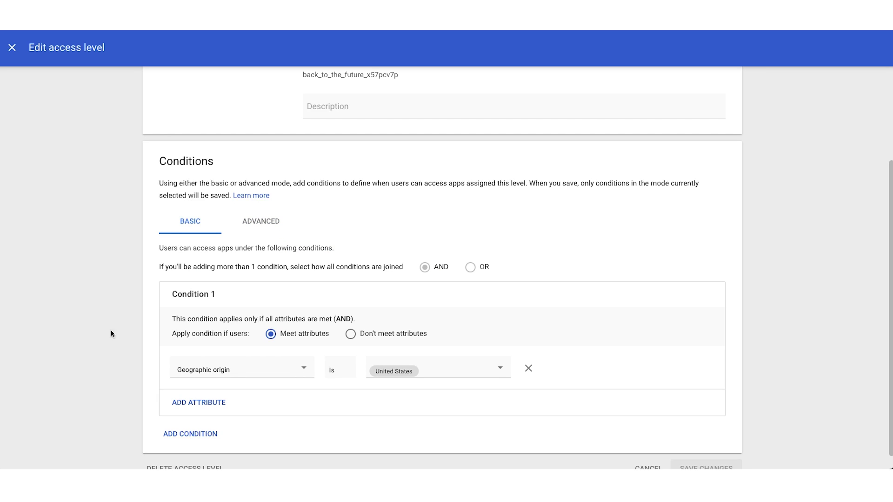
scroll(135, 361, "down", 1)
left_click(199, 356)
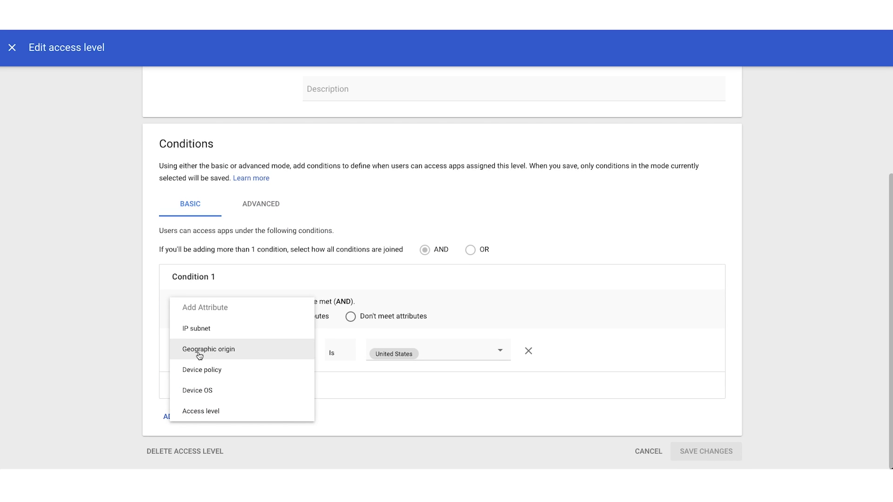
left_click(199, 356)
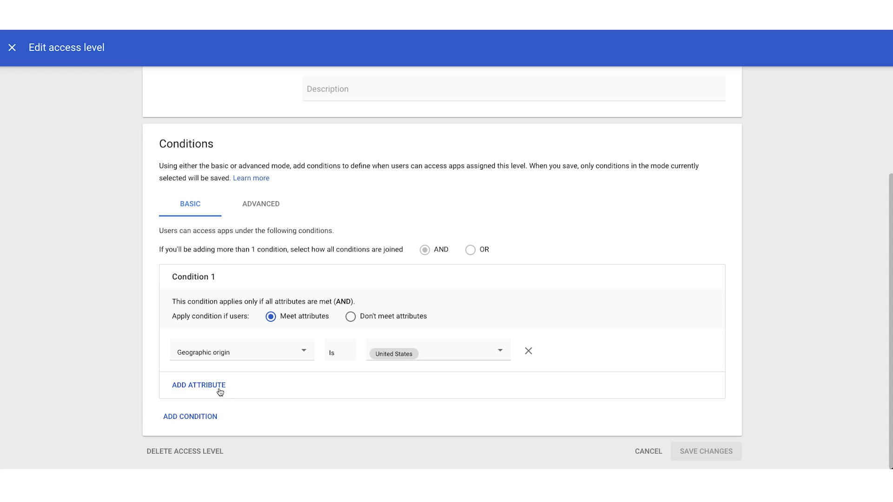
left_click(269, 201)
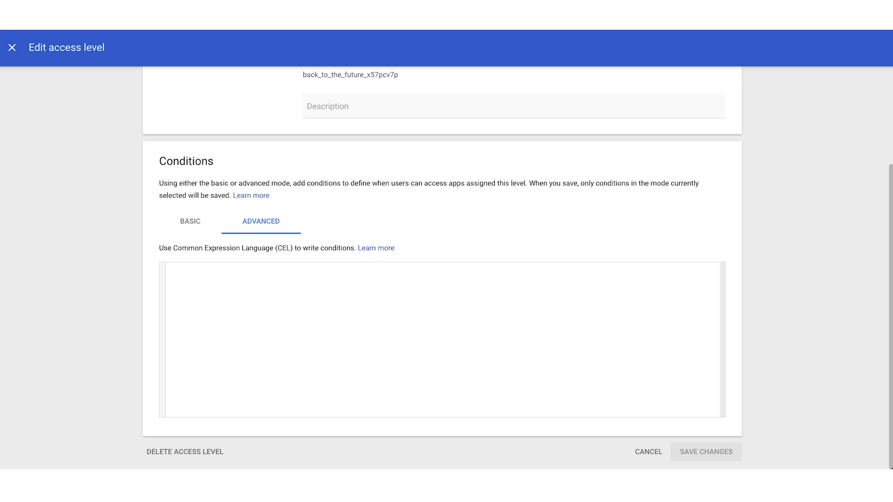
Cancel the access level editor, keeping Geographic origin in basic mode, and return to Context-Aware Access
left_click(173, 231)
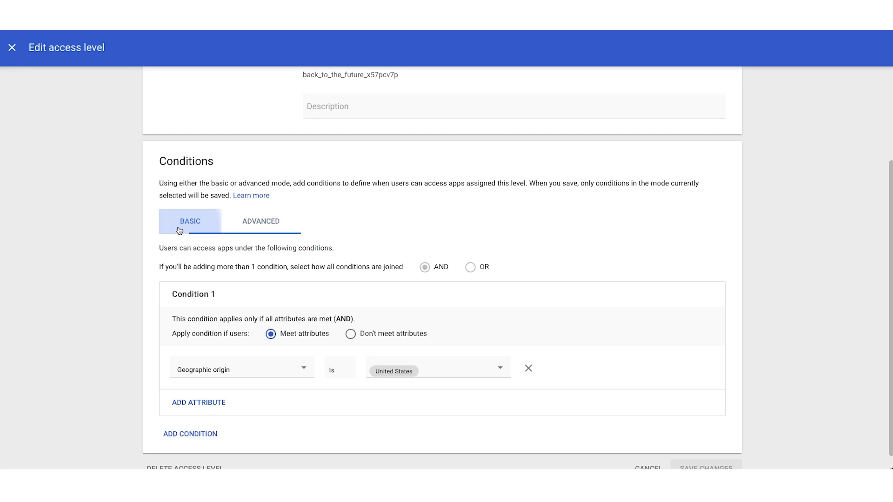
left_click(231, 355)
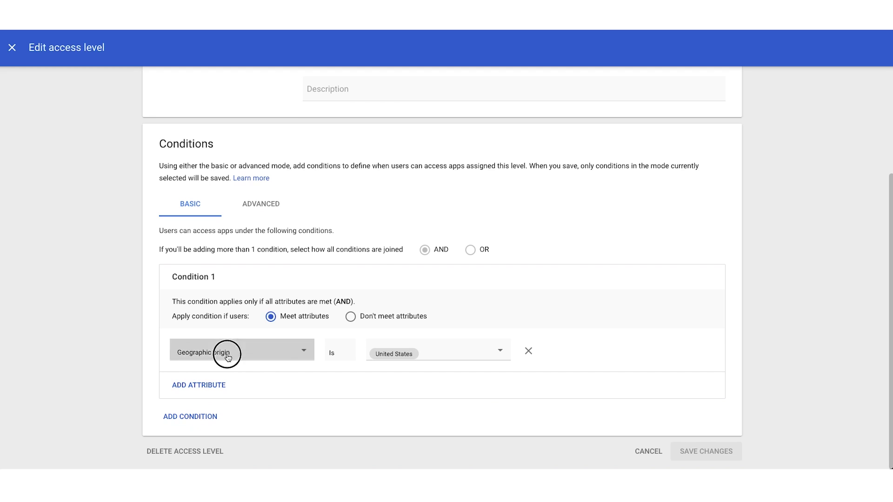
left_click(228, 358)
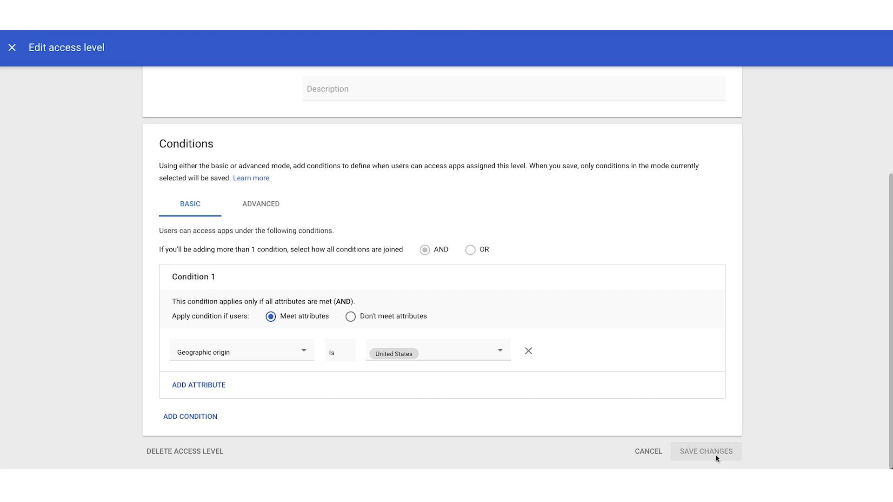
left_click(648, 454)
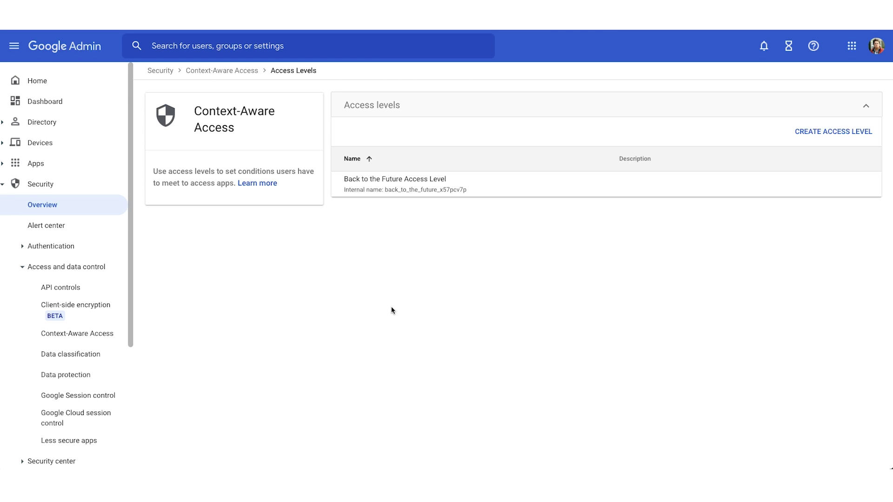
left_click(209, 71)
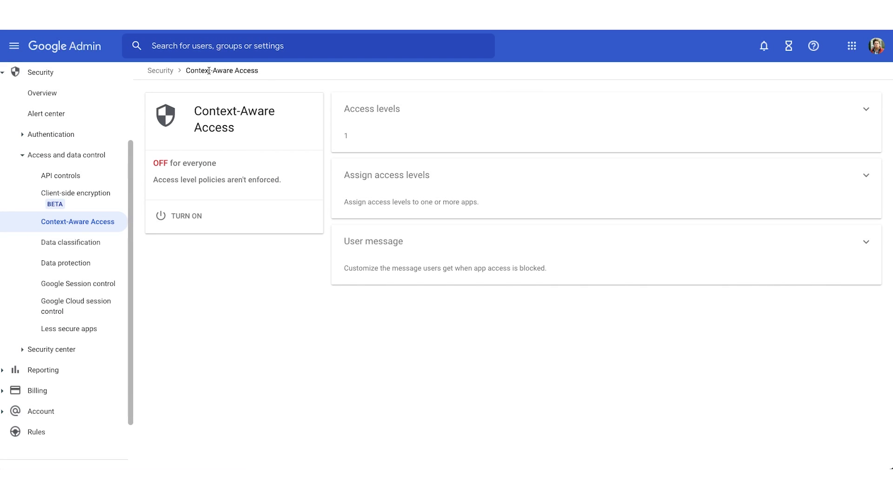
Show app access level assignments for the 'Back to the Future' org unit
left_click(411, 175)
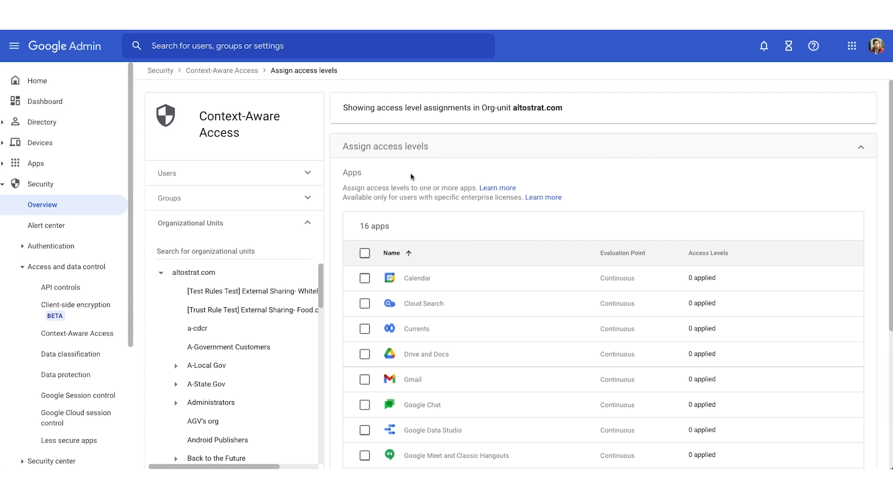
scroll(244, 395, "down", 1)
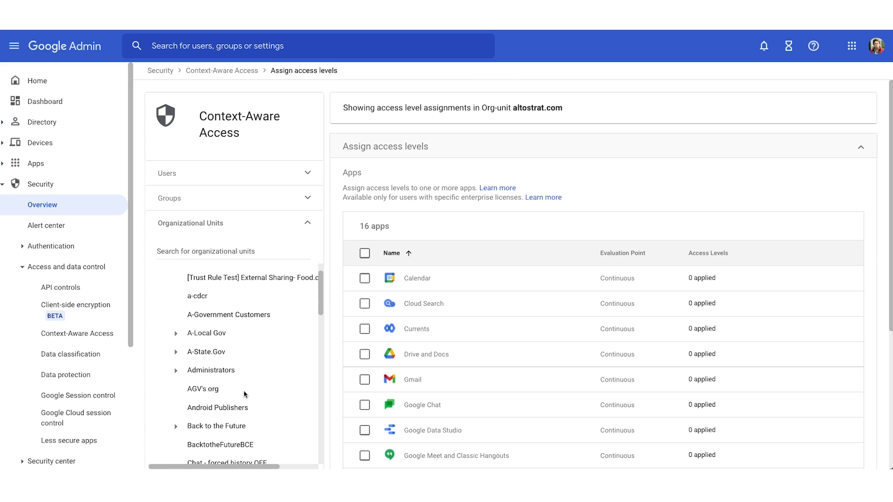
left_click(216, 426)
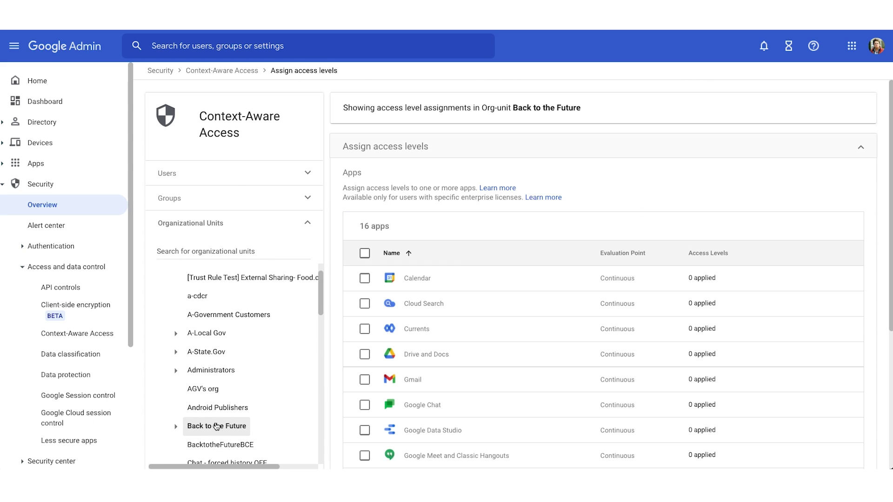
Start assigning an access level to Gmail and choose 'Back to the Future Access Level'
mouse_move(535, 383)
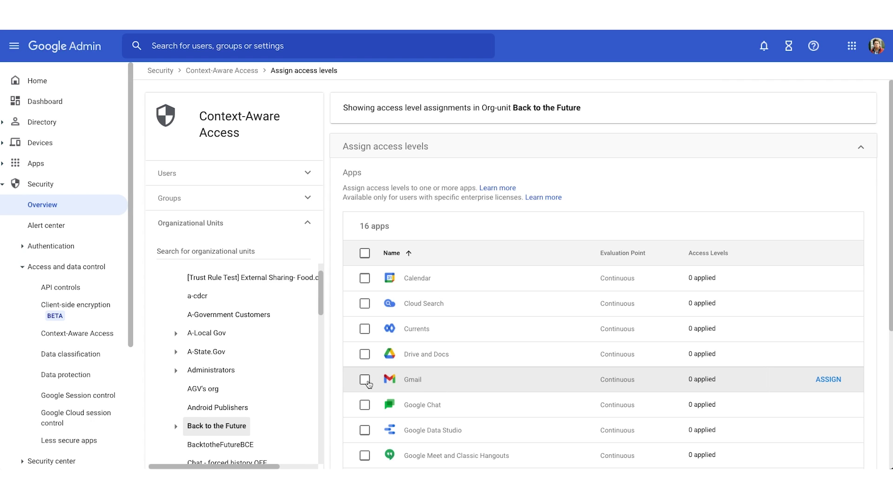
left_click(365, 380)
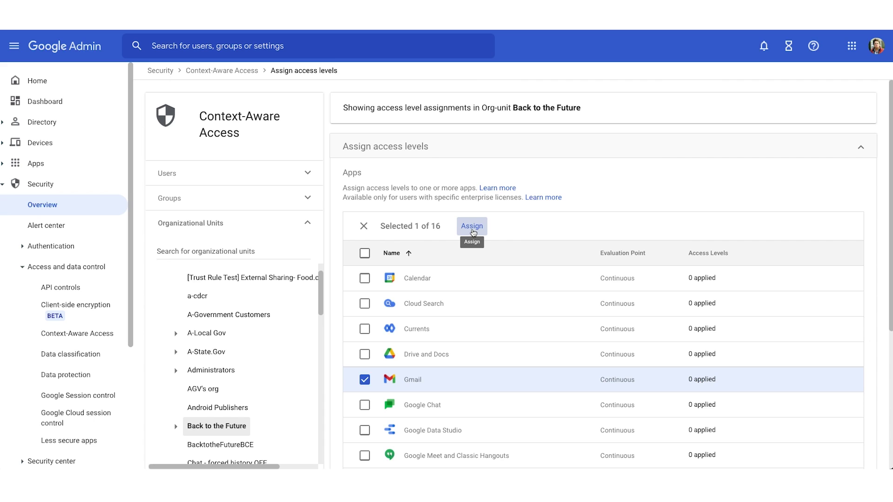
left_click(365, 380)
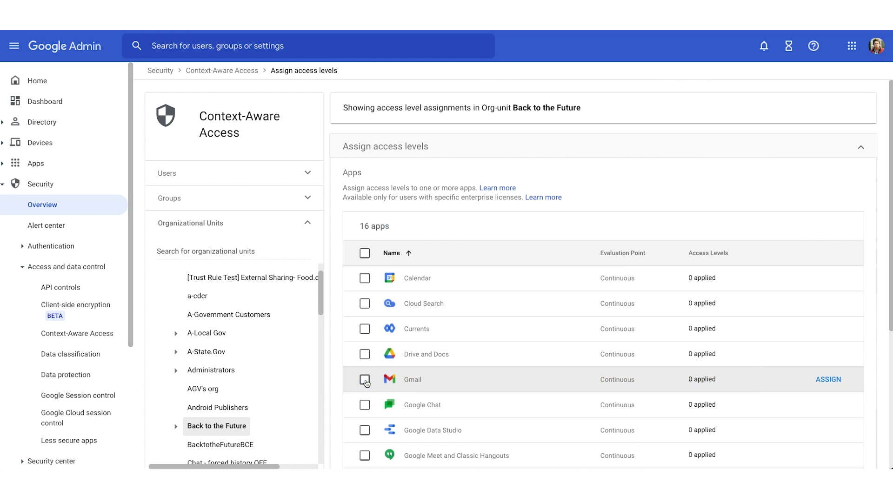
left_click(836, 383)
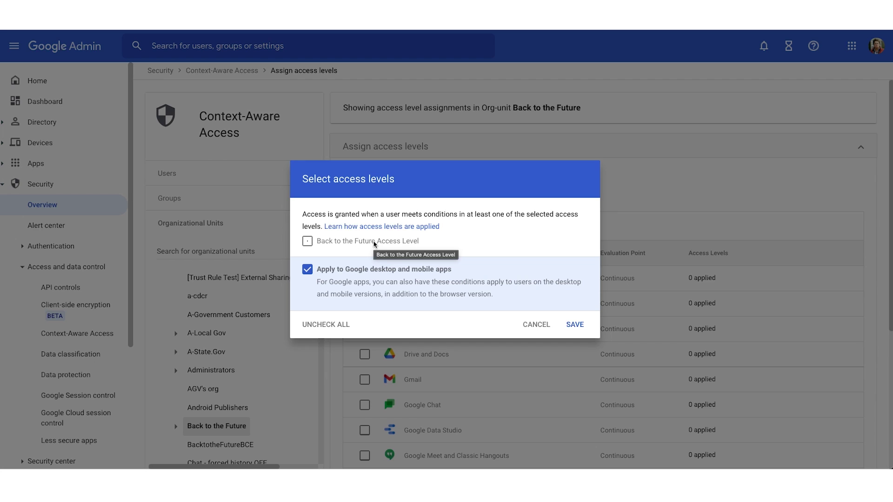
left_click(374, 242)
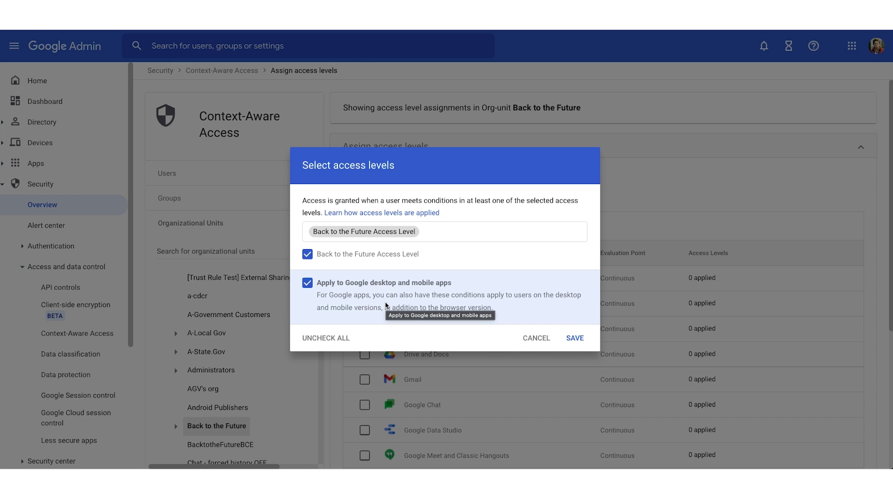
Save Gmail's 'Back to the Future Access Level' assignment and return to the Context-Aware Access overview
left_click(575, 337)
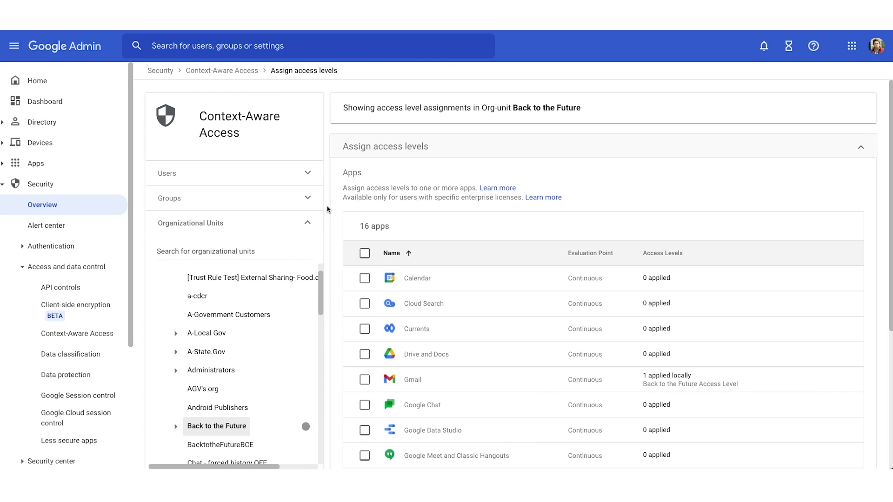
left_click(235, 76)
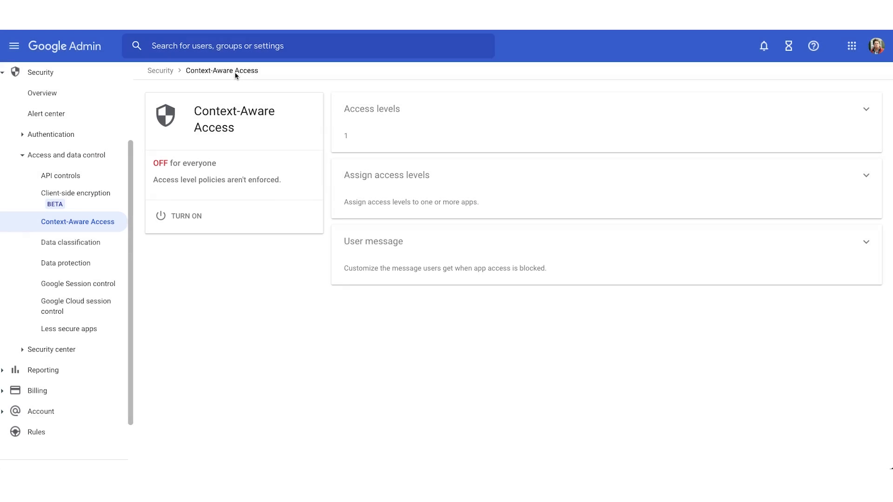